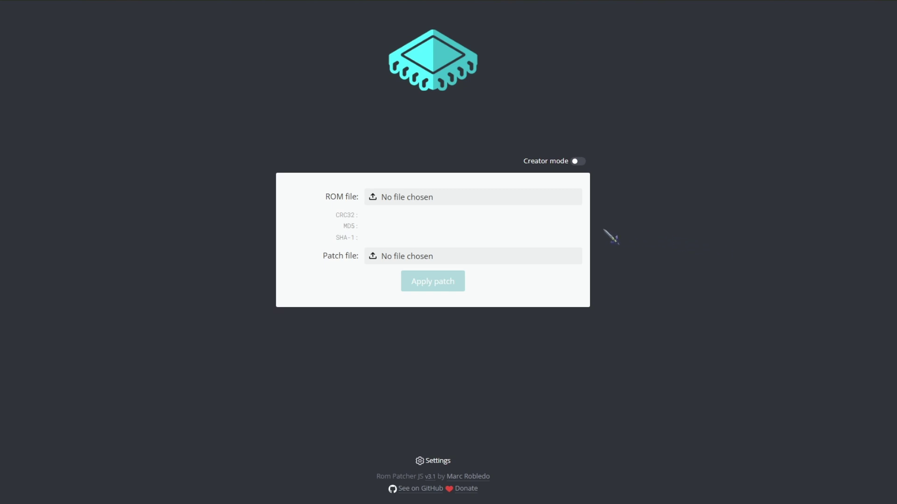
Step: Start choosing the ROM file and browse to the folder holding the Ocarina of Time version 1.0 ROMs
{"action": "left_click", "coordinate": [545, 199]}
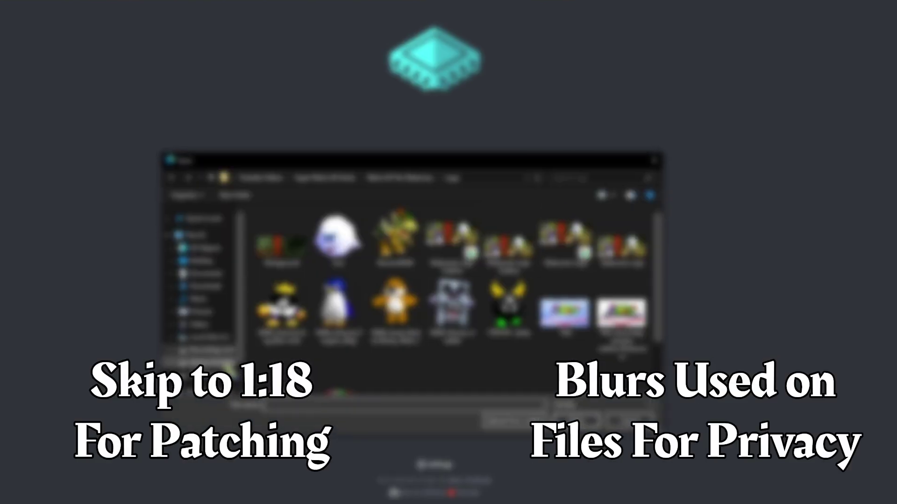
{"action": "left_click", "coordinate": [225, 363]}
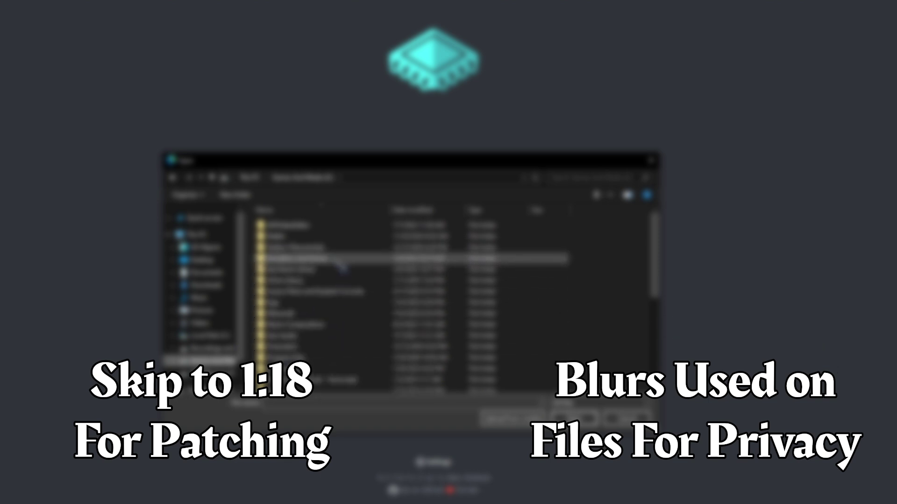
{"action": "double_click", "coordinate": [339, 260]}
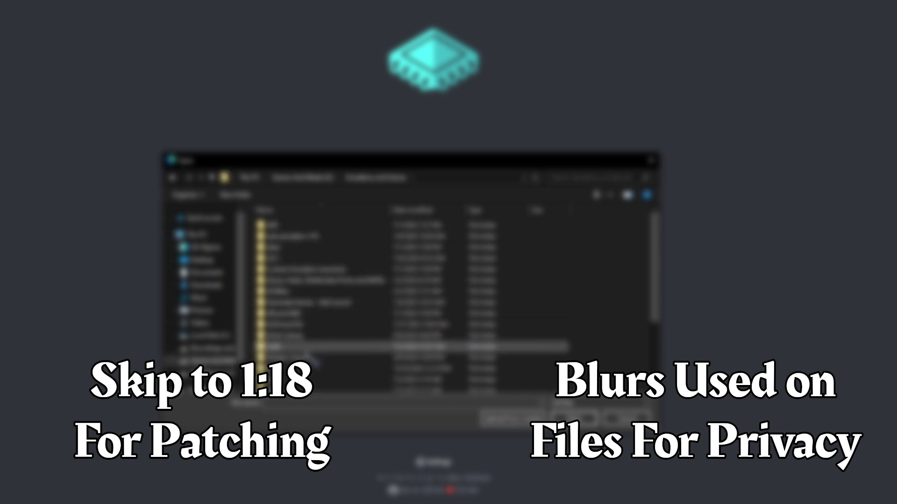
{"action": "double_click", "coordinate": [321, 258]}
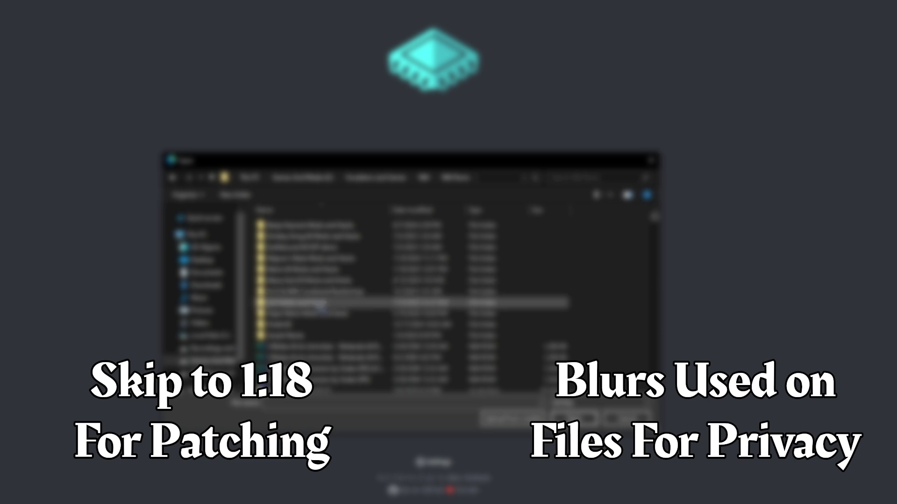
{"action": "double_click", "coordinate": [320, 303]}
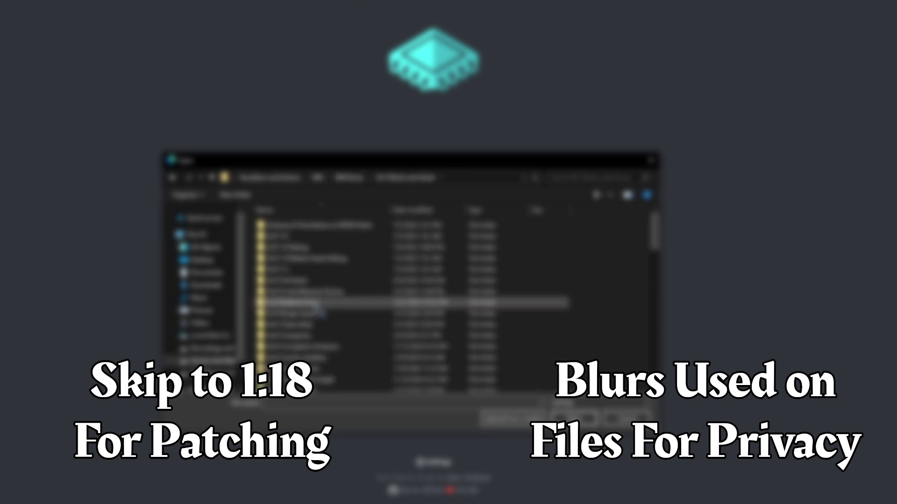
{"action": "double_click", "coordinate": [329, 242]}
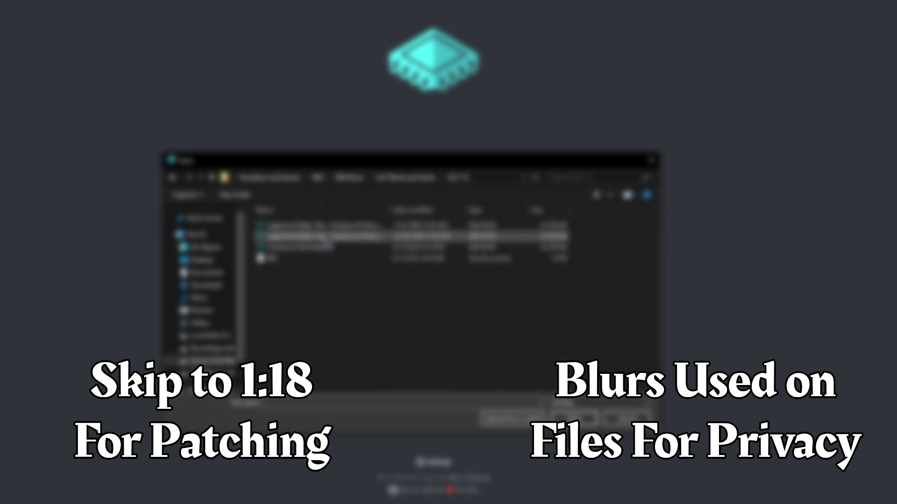
Step: Compare the neighbouring Legend of Zelda ROM files in the folder to identify the z64 and n64 versions
{"action": "left_click", "coordinate": [328, 242]}
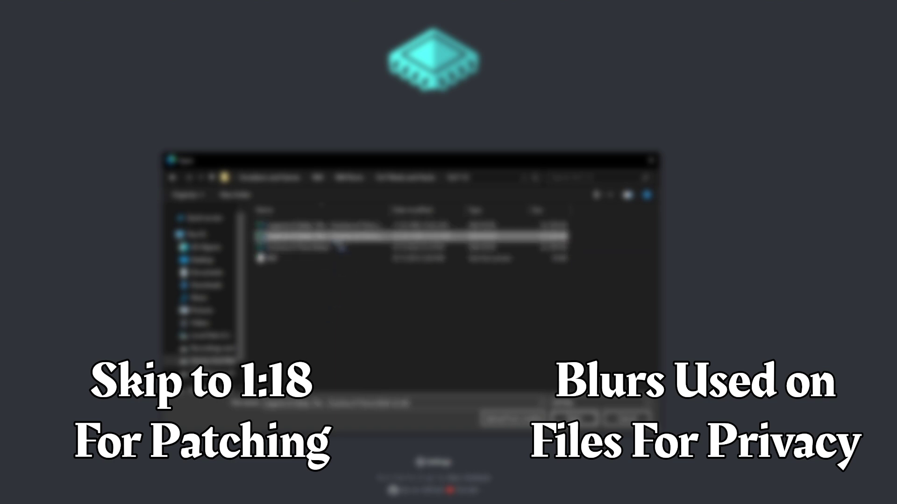
{"action": "left_click", "coordinate": [339, 228]}
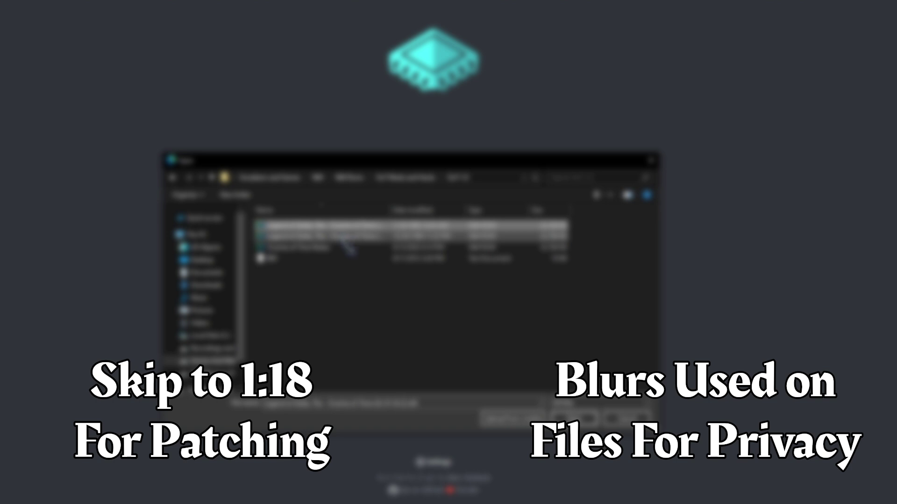
{"action": "key", "text": "Down"}
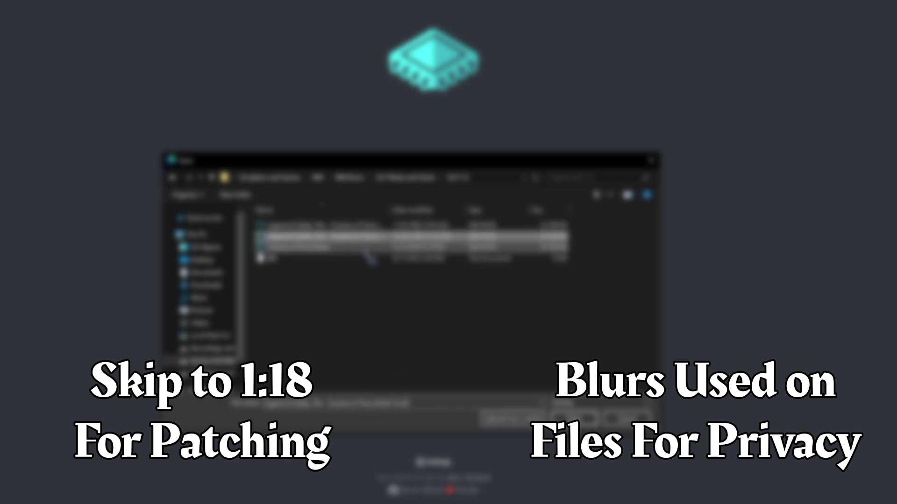
{"action": "key", "text": "Up"}
{"action": "key", "text": "Down"}
{"action": "key", "text": "Up"}
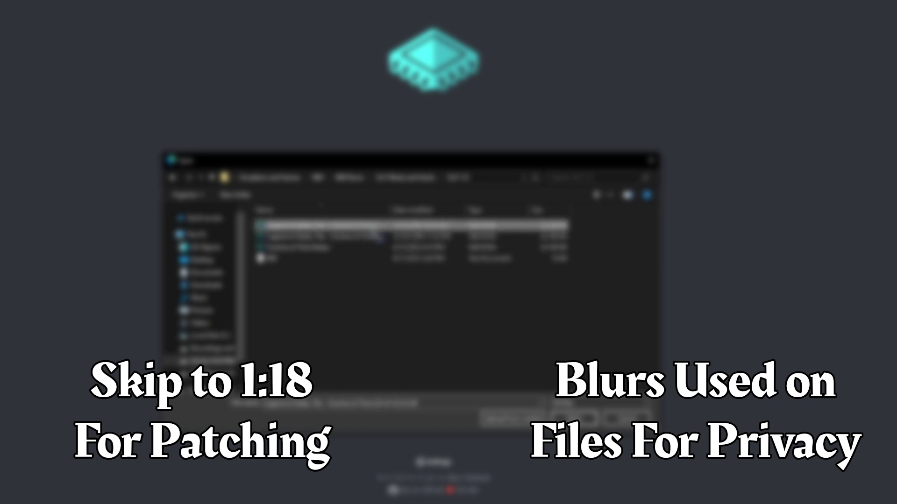
{"action": "left_click", "coordinate": [370, 246]}
{"action": "left_click", "coordinate": [373, 227]}
{"action": "left_click", "coordinate": [373, 236]}
{"action": "left_click", "coordinate": [367, 227]}
{"action": "left_click", "coordinate": [366, 236]}
{"action": "left_click", "coordinate": [368, 227]}
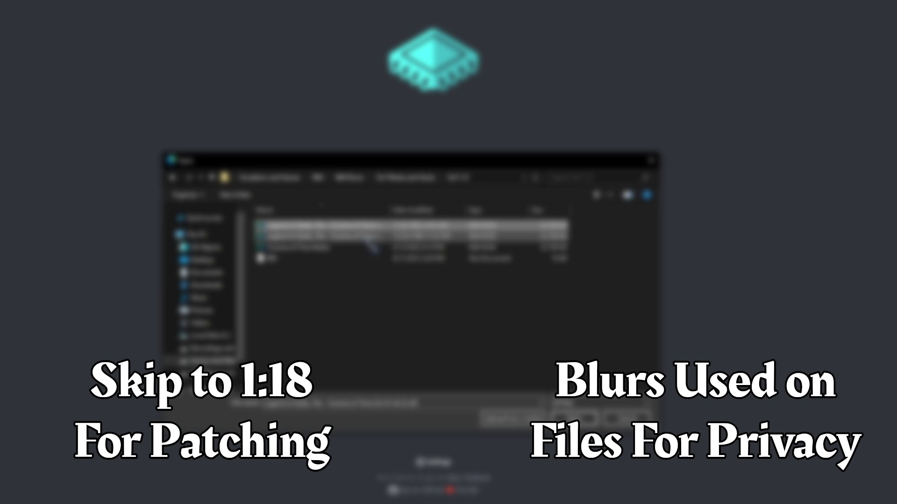
{"action": "key", "text": "Down"}
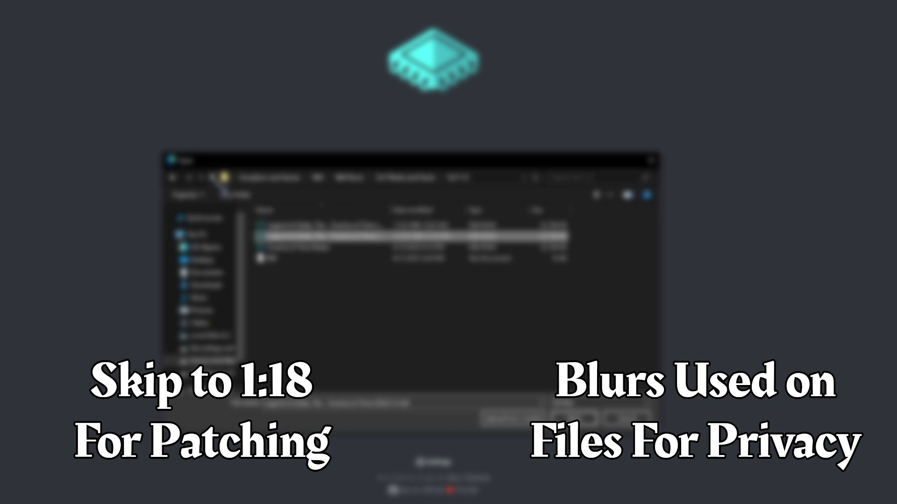
Step: Load the Legend of Zelda Ocarina of Time (U) (V1.0) [!] z64.z64 file as the ROM
{"action": "left_click", "coordinate": [297, 225]}
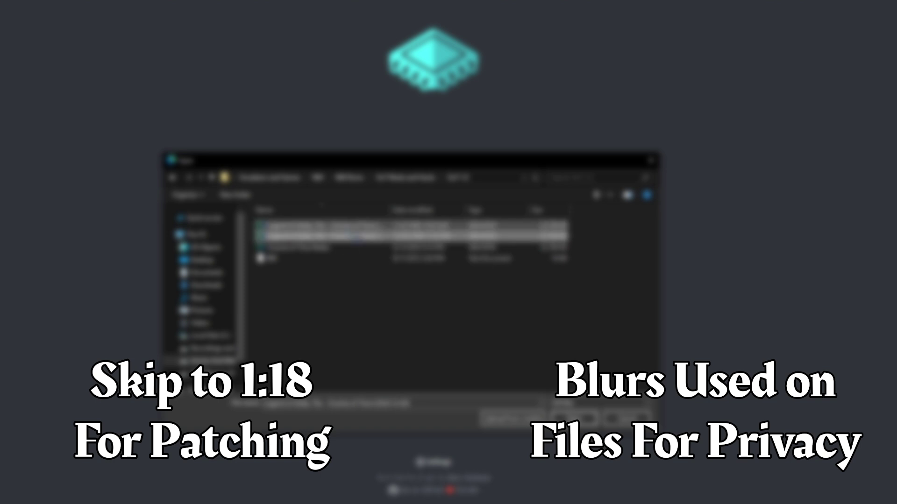
{"action": "left_click", "coordinate": [358, 236], "text": "ctrl"}
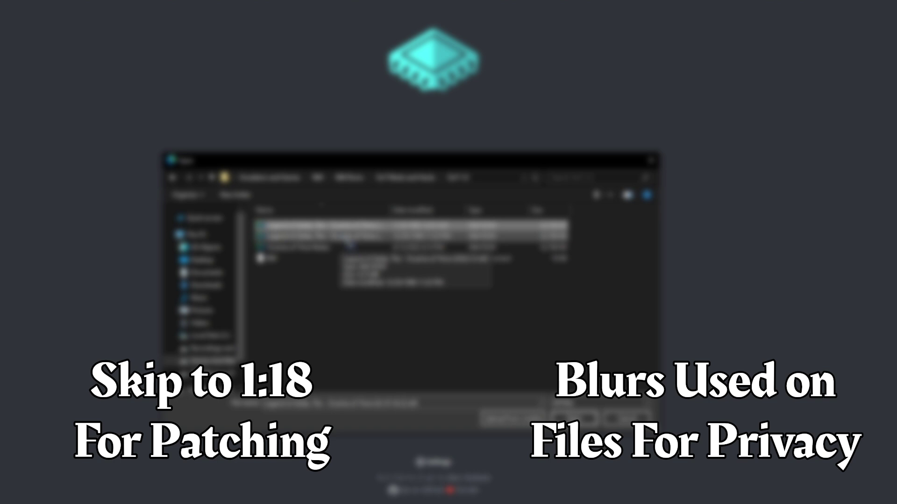
{"action": "left_click", "coordinate": [357, 236], "text": "ctrl"}
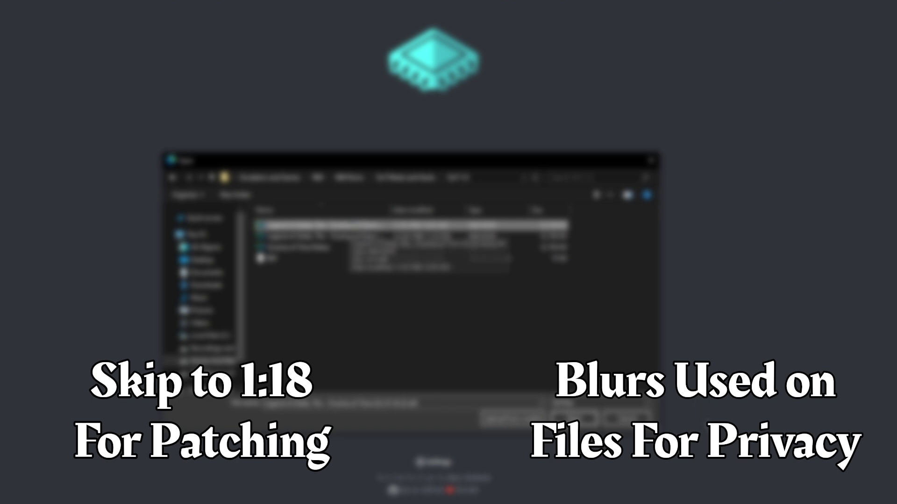
{"action": "left_click", "coordinate": [584, 419]}
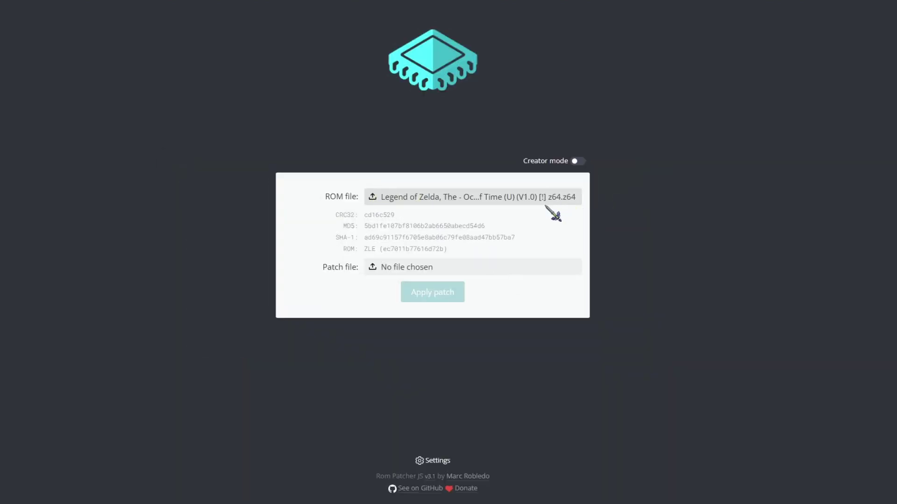
Step: Browse to the Indigo patch folder and load indigo-v0.1.9-patch.bps as the patch file
{"action": "left_click", "coordinate": [417, 267]}
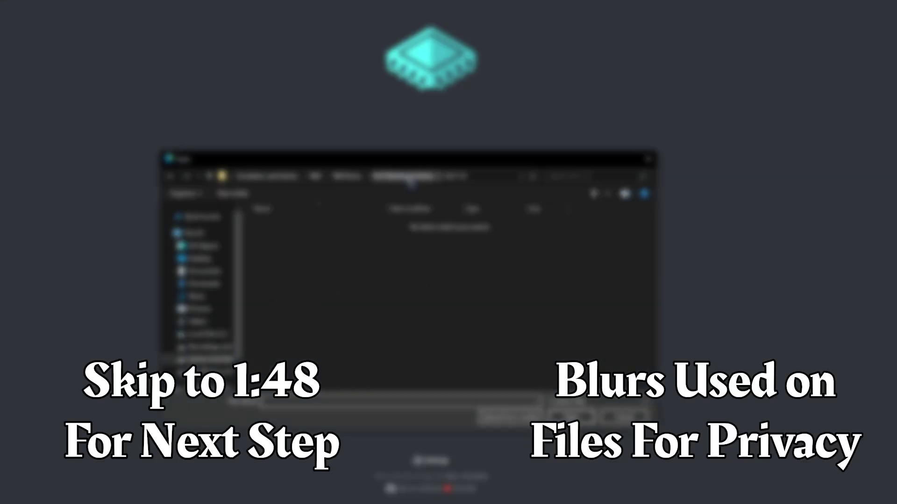
{"action": "left_click", "coordinate": [402, 176]}
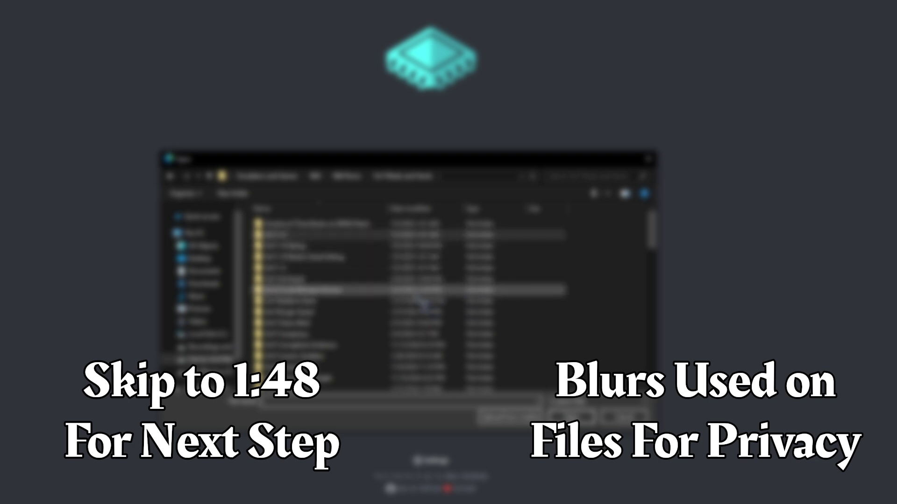
{"action": "scroll", "coordinate": [413, 297], "scroll_direction": "down", "scroll_amount": 5}
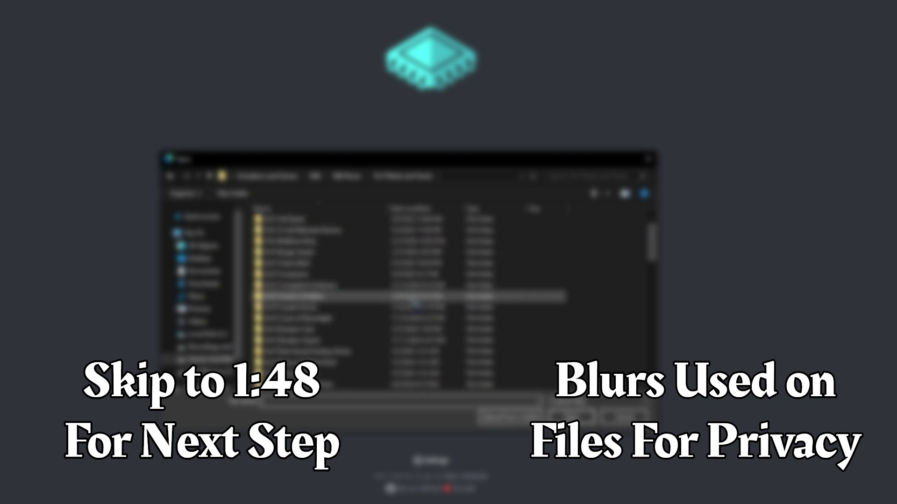
{"action": "scroll", "coordinate": [415, 302], "scroll_direction": "down", "scroll_amount": 5}
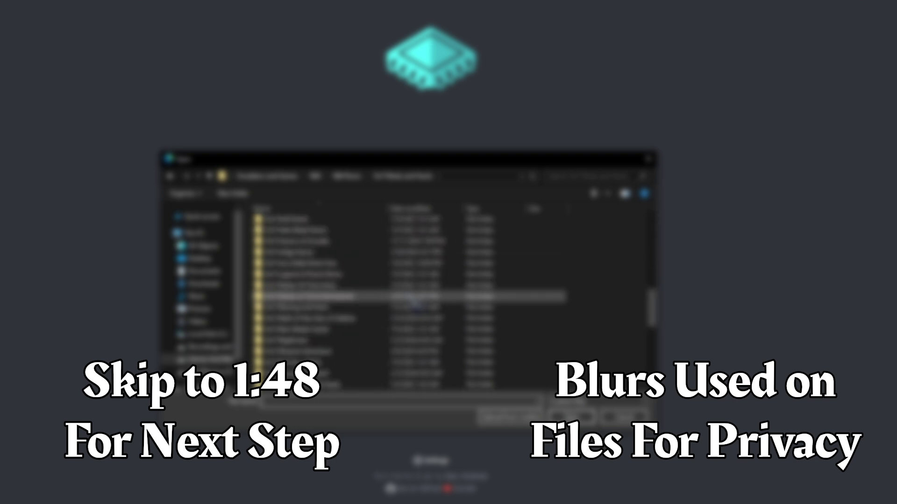
{"action": "double_click", "coordinate": [348, 254]}
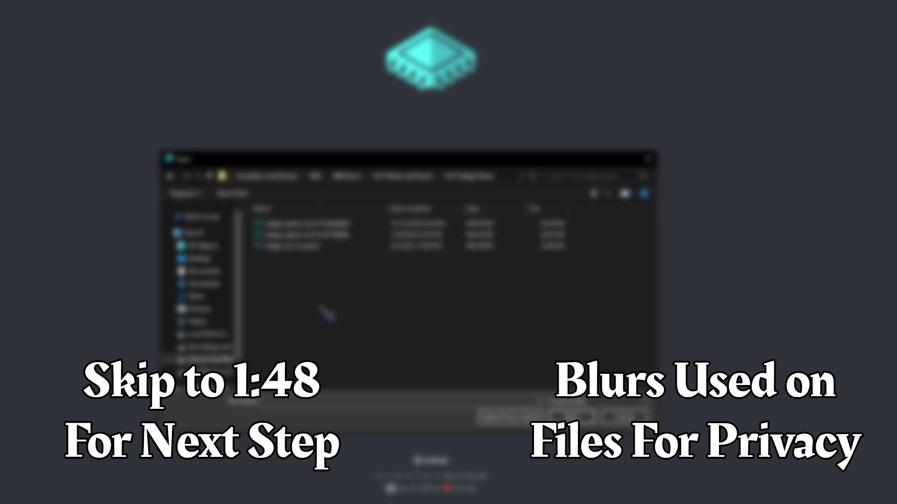
{"action": "left_click", "coordinate": [328, 250]}
{"action": "mouse_move", "coordinate": [329, 256]}
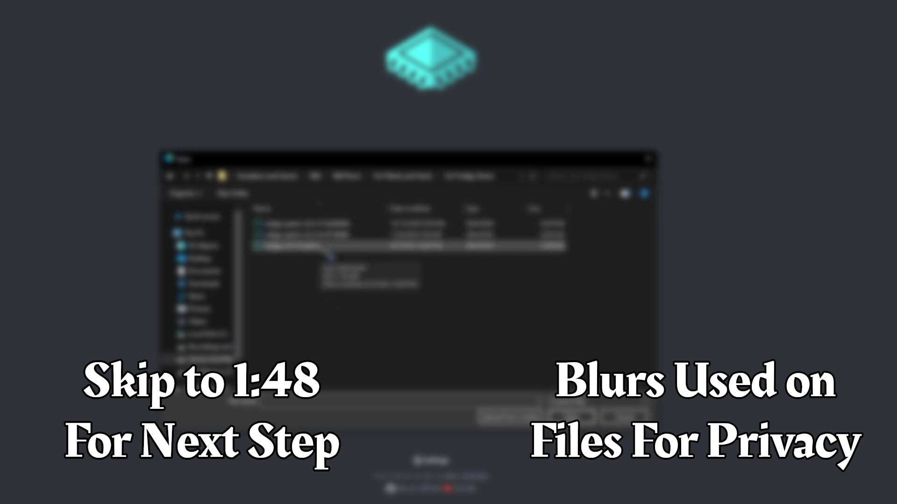
{"action": "left_click", "coordinate": [331, 240]}
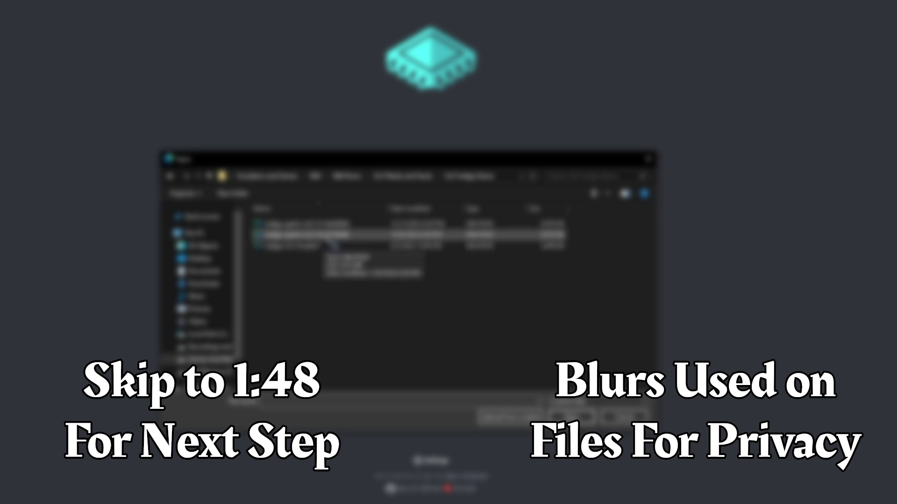
{"action": "left_click", "coordinate": [334, 246]}
{"action": "double_click", "coordinate": [323, 250]}
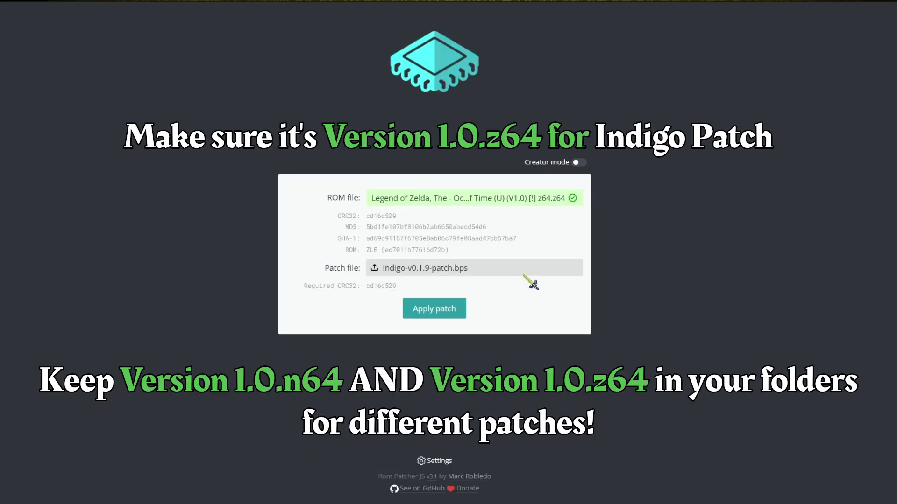
Step: Apply the Indigo patch to the ROM and show the downloaded patched z64 file in its folder
{"action": "left_click", "coordinate": [455, 311]}
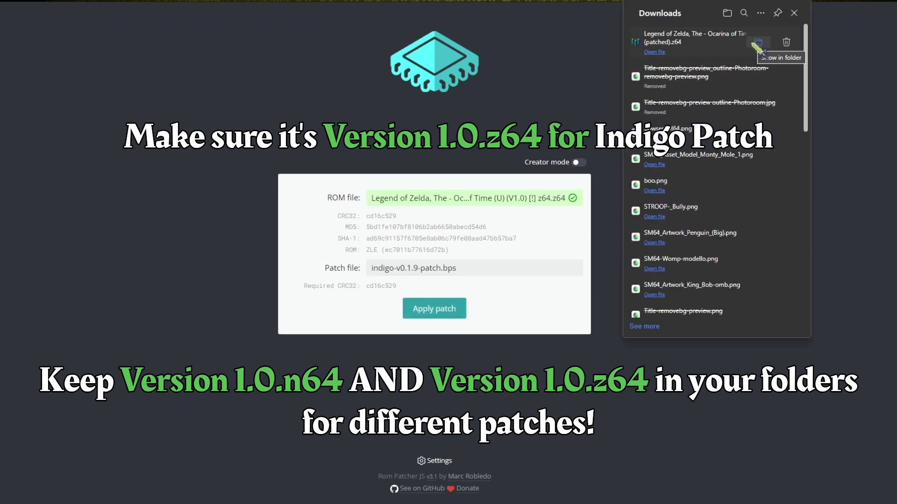
{"action": "left_click", "coordinate": [758, 43]}
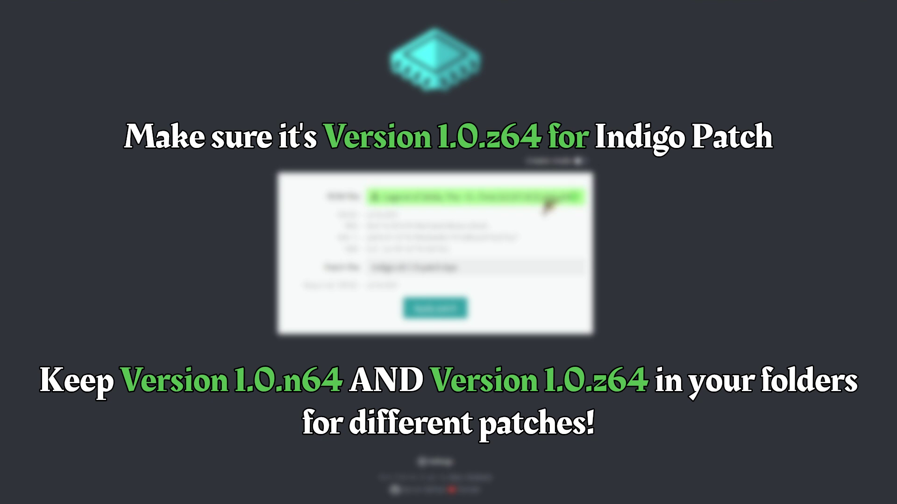
Step: Reopen the ROM file selection and browse back to the Ocarina of Time version 1.0 ROMs to review them
{"action": "left_click", "coordinate": [214, 177]}
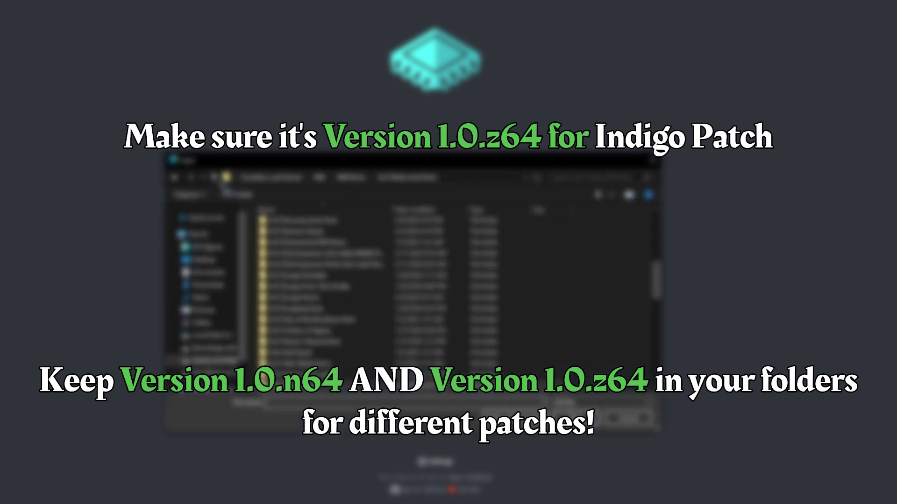
{"action": "scroll", "coordinate": [322, 238], "scroll_direction": "up", "scroll_amount": 7}
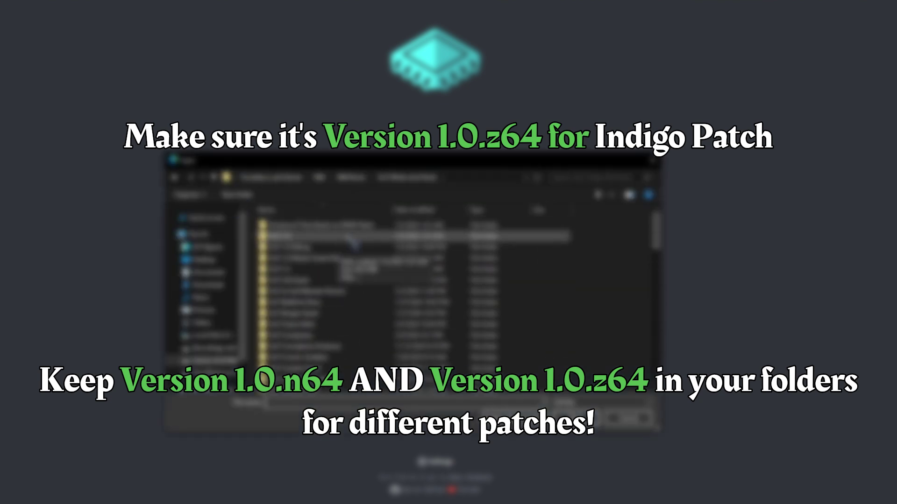
{"action": "left_click", "coordinate": [346, 240]}
{"action": "double_click", "coordinate": [349, 239]}
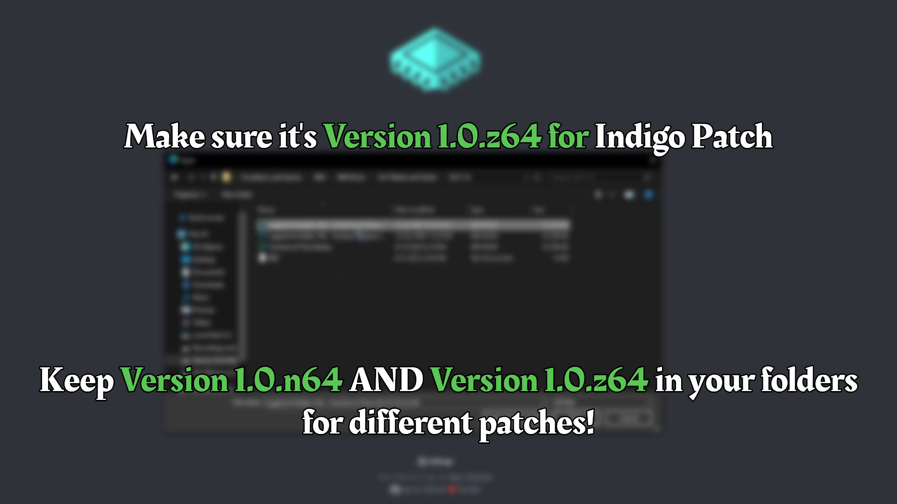
{"action": "left_click", "coordinate": [470, 237]}
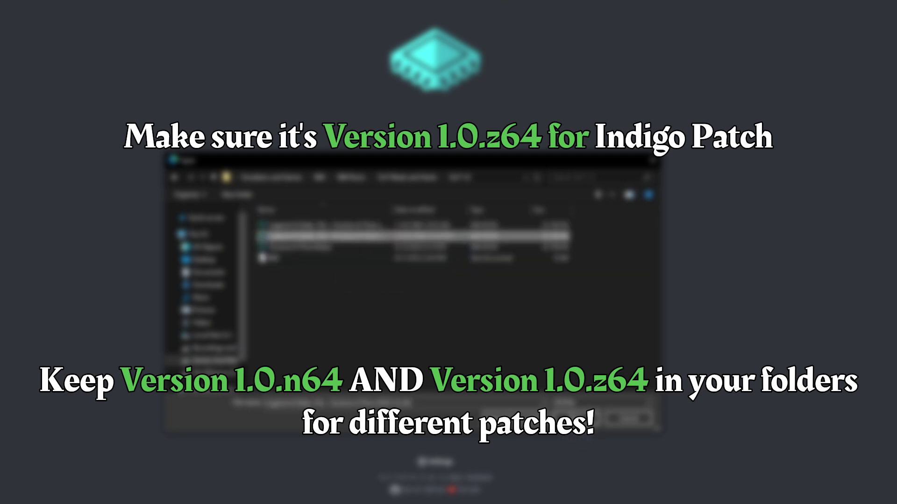
{"action": "left_click", "coordinate": [577, 417]}
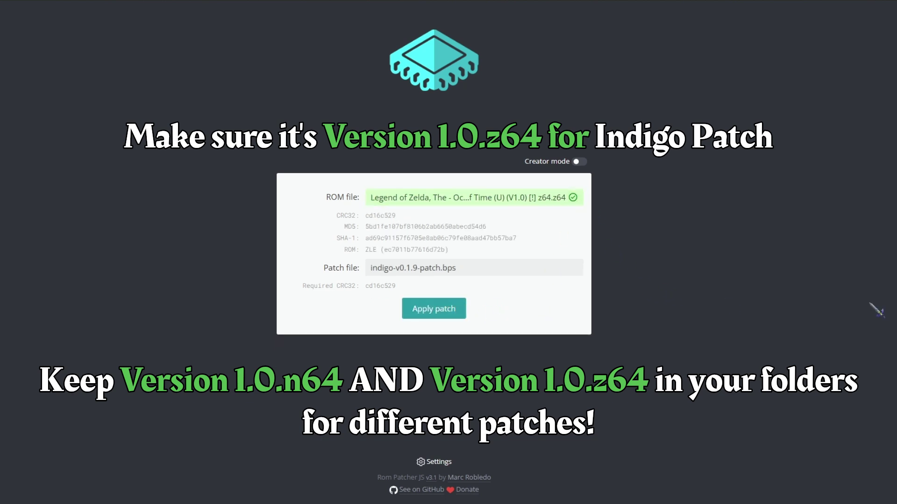
Step: Apply the Indigo patch again, dismiss the download list, and select the newest patched ROM in the downloads folder
{"action": "left_click", "coordinate": [458, 311]}
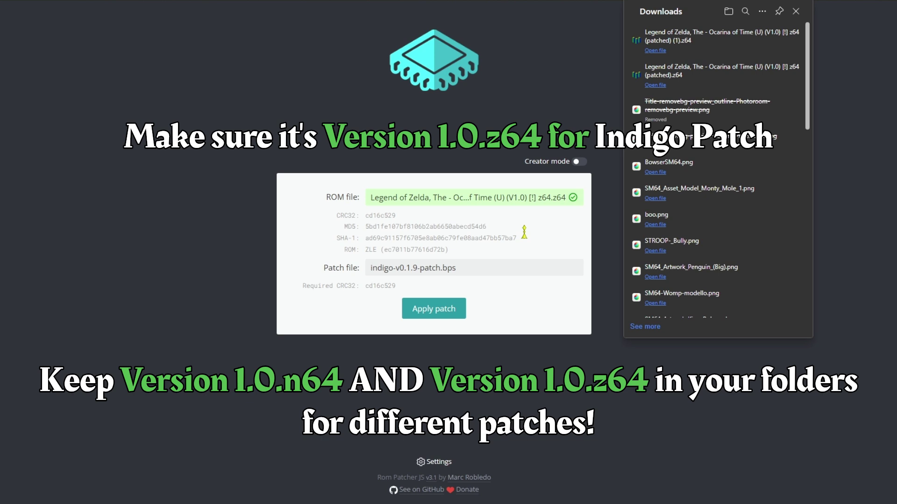
{"action": "left_click", "coordinate": [796, 11]}
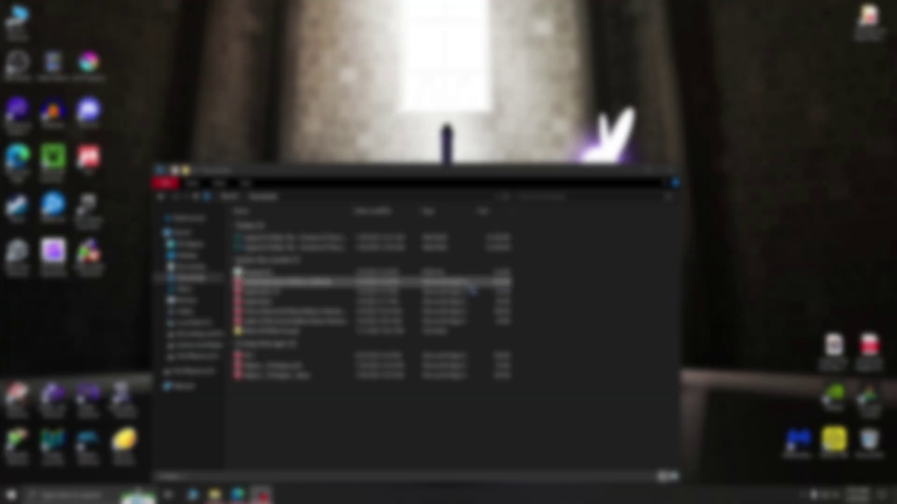
{"action": "left_click", "coordinate": [391, 241]}
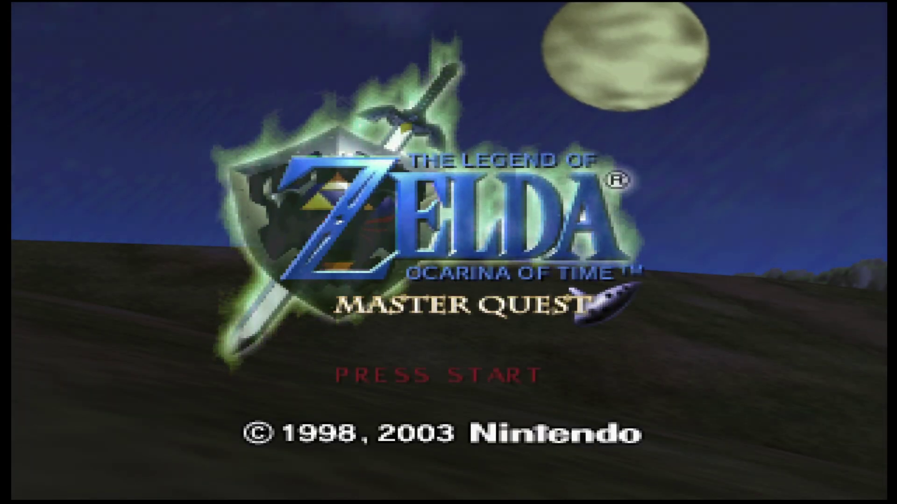
{"action": "key", "text": "Return"}
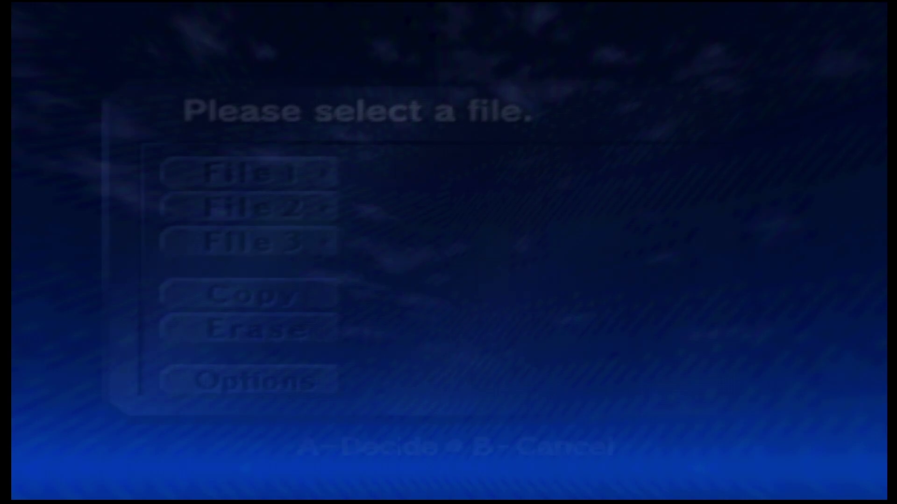
Step: Create a new save file in the patched game, enter the player's name, and start the game from it
{"action": "key", "text": "Return"}
{"action": "key", "text": "Right"}
{"action": "key", "text": "Right"}
{"action": "key", "text": "Right"}
{"action": "key", "text": "Down"}
{"action": "key", "text": "Right"}
{"action": "key", "text": "Return"}
{"action": "key", "text": "Up"}
{"action": "key", "text": "Left"}
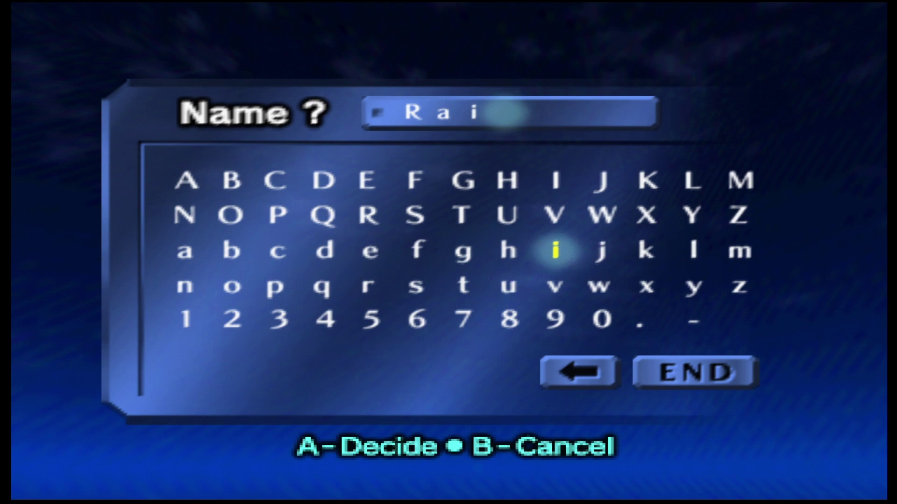
{"action": "key", "text": "Right"}
{"action": "key", "text": "x"}
{"action": "key", "text": "x"}
{"action": "key", "text": "x"}
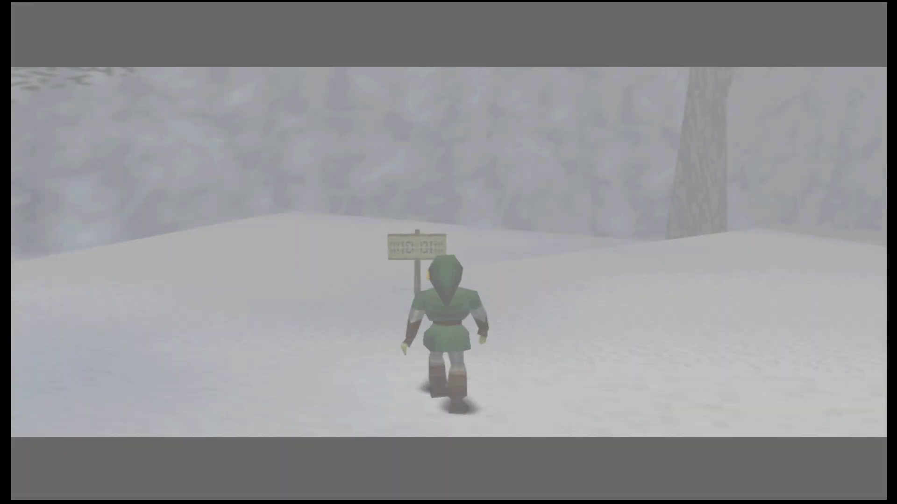
{"action": "key", "text": "Left"}
{"action": "key", "text": "Down"}
{"action": "key", "text": "z"}
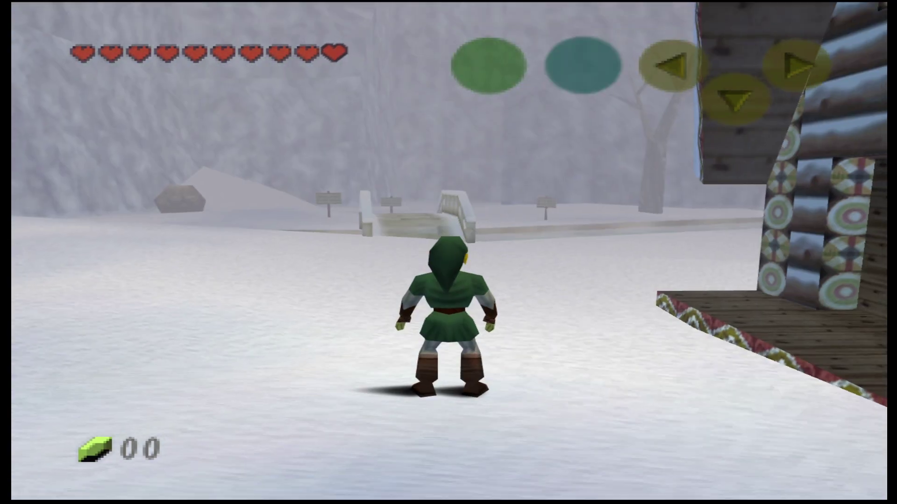
{"action": "key", "text": "Down"}
{"action": "key", "text": "z"}
{"action": "key", "text": "Right"}
{"action": "key", "text": "z"}
{"action": "key", "text": "Down"}
{"action": "key", "text": "z"}
{"action": "key", "text": "Down"}
{"action": "key", "text": "z"}
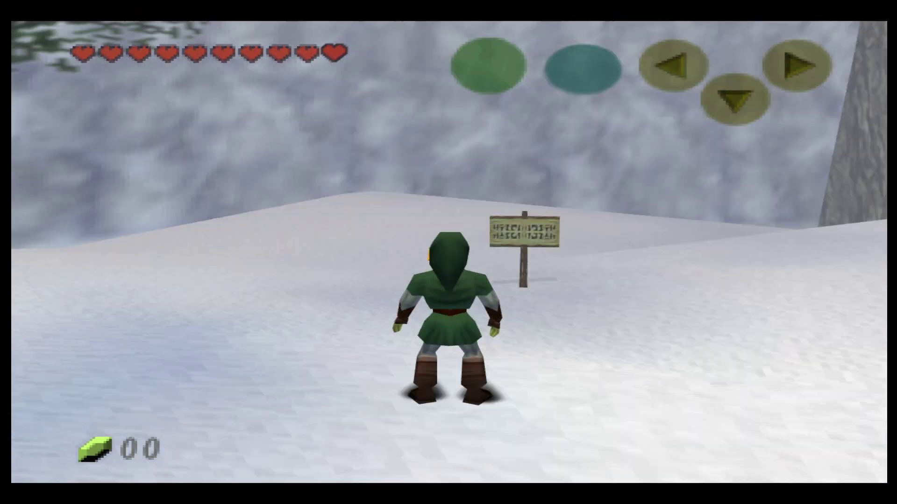
{"action": "key", "text": "z"}
{"action": "key", "text": "Down"}
{"action": "key", "text": "x"}
{"action": "key", "text": "x"}
{"action": "key", "text": "Down"}
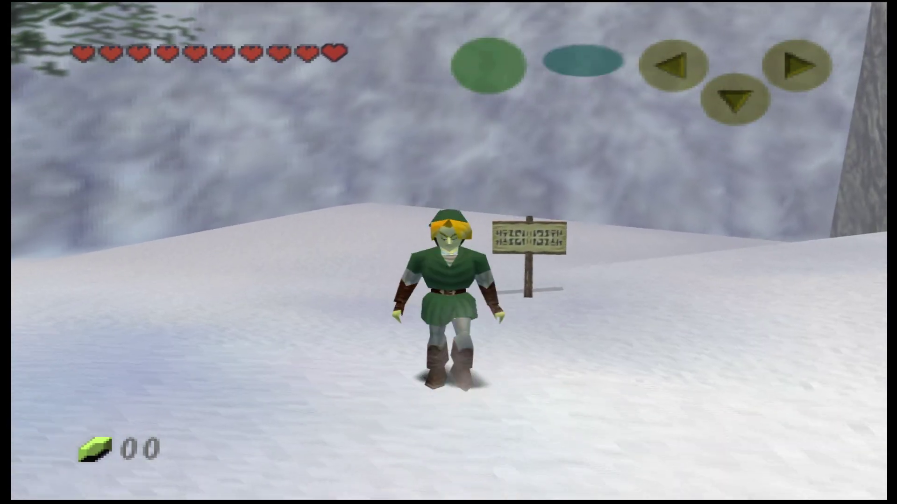
{"action": "key", "text": "z"}
{"action": "key", "text": "z"}
{"action": "key", "text": "Down"}
{"action": "key", "text": "x"}
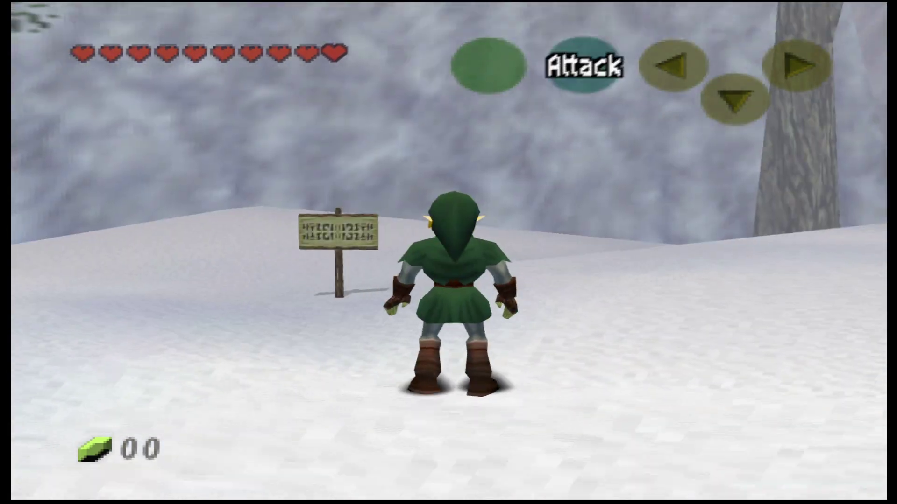
{"action": "key", "text": "z"}
{"action": "key", "text": "Down"}
{"action": "key", "text": "x"}
{"action": "key", "text": "Down"}
{"action": "key", "text": "x"}
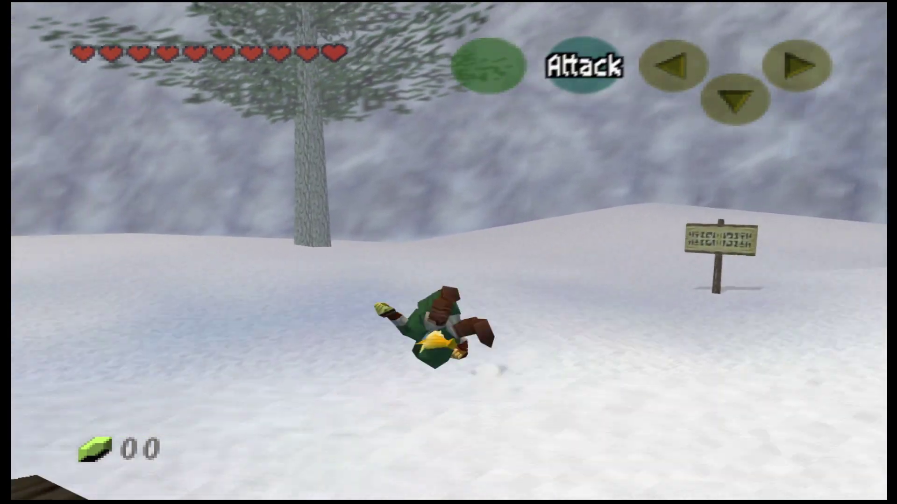
{"action": "key", "text": "Left"}
{"action": "key", "text": "z"}
{"action": "key", "text": "i"}
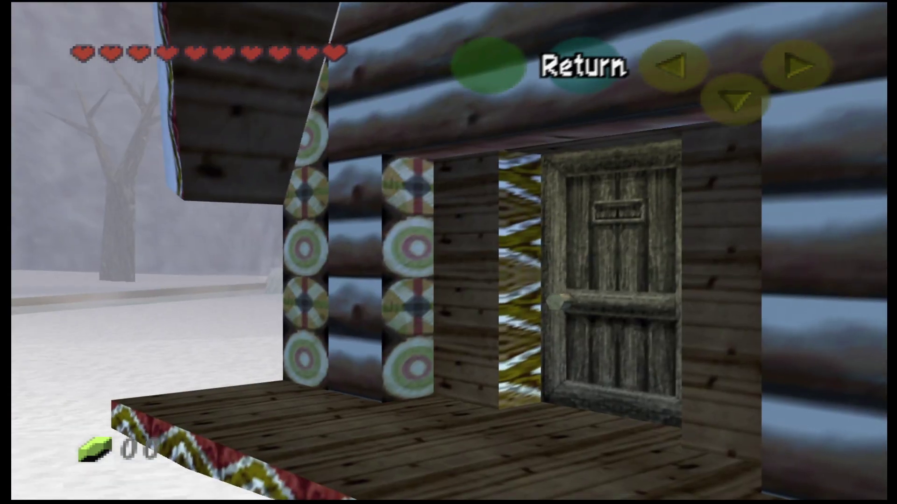
{"action": "key", "text": "x"}
{"action": "key", "text": "z"}
{"action": "key", "text": "x"}
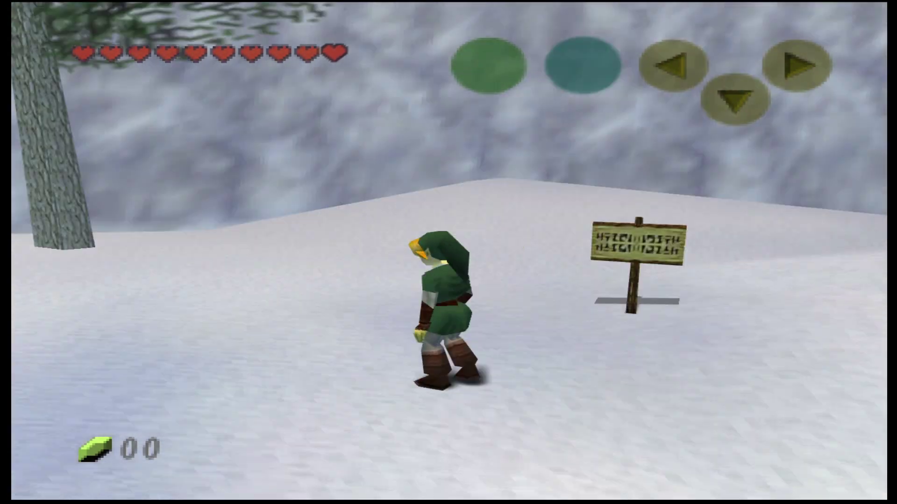
{"action": "key", "text": "z"}
{"action": "key", "text": "z"}
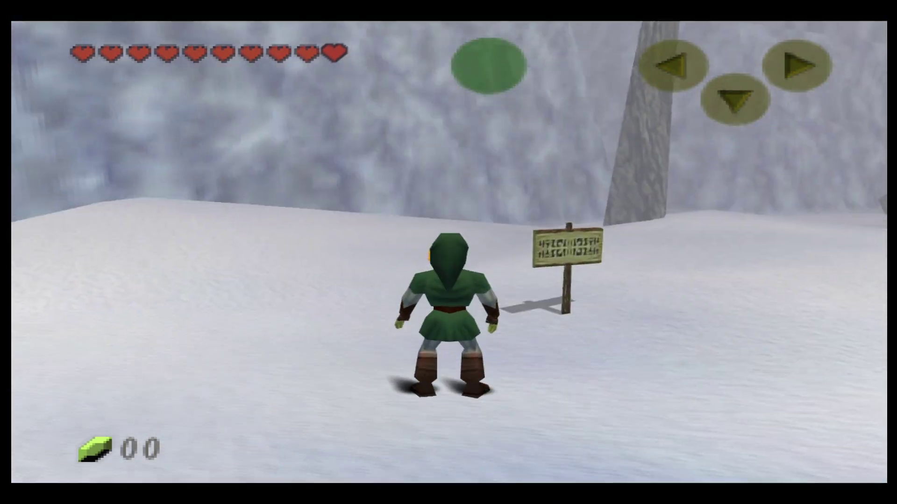
{"action": "key", "text": "Up"}
{"action": "key", "text": "Left"}
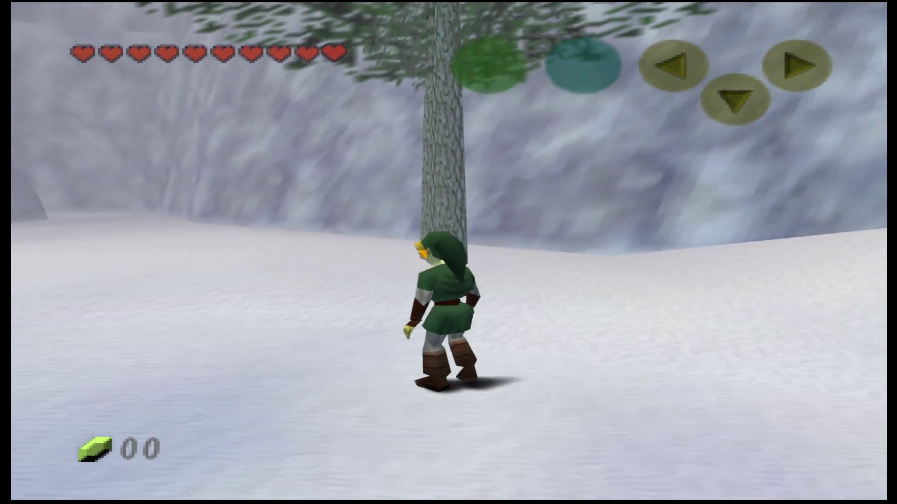